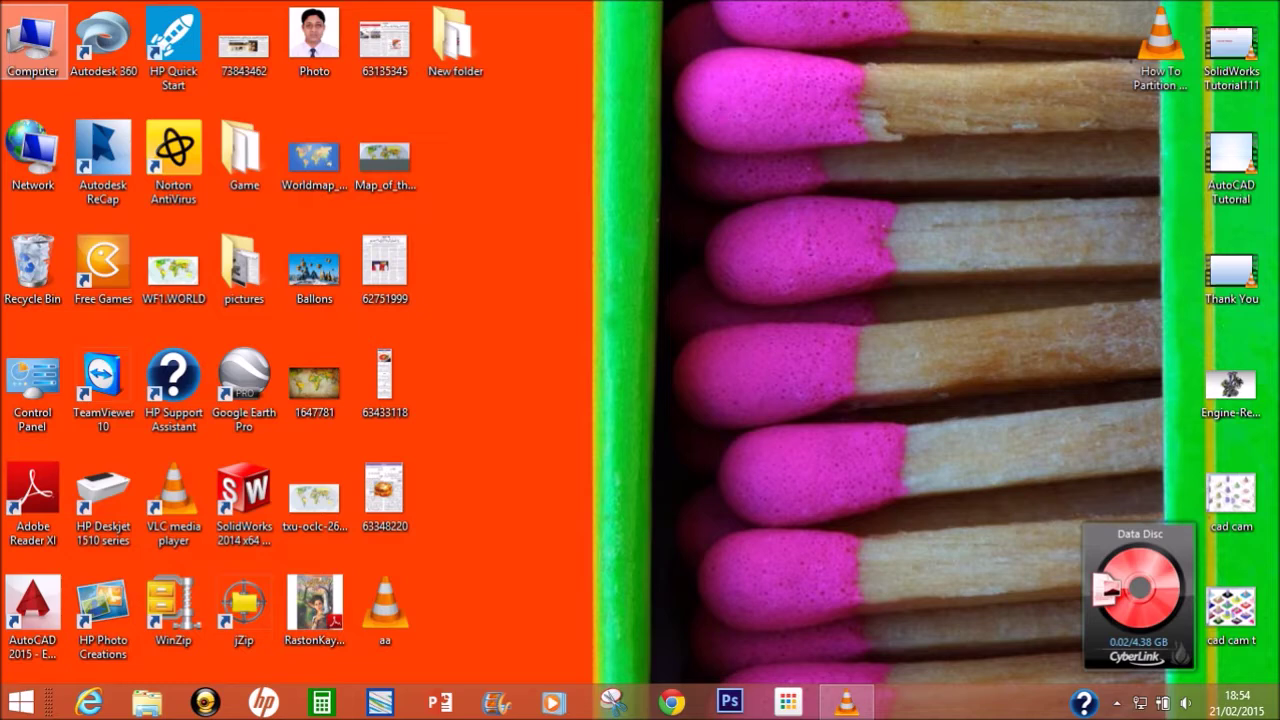
# Step: Open Computer Management from the desktop Computer icon's Manage option
pyautogui.rightClick(43, 61)
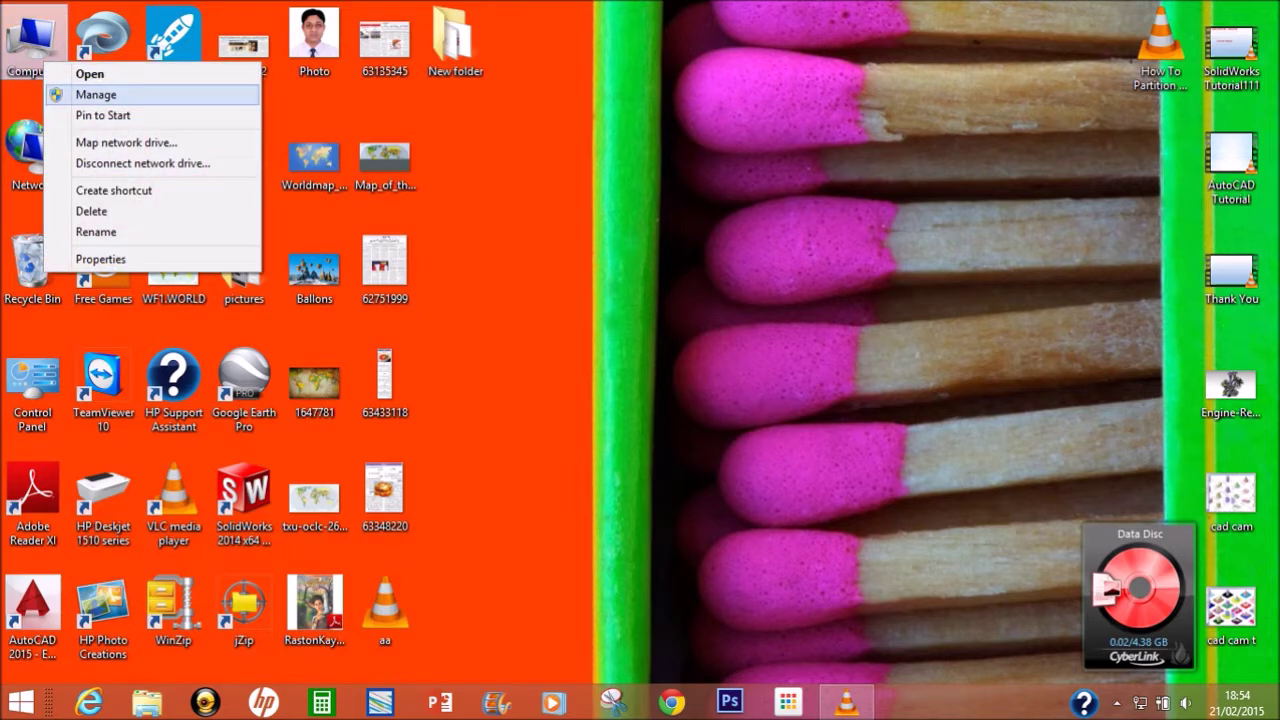
pyautogui.click(96, 94)
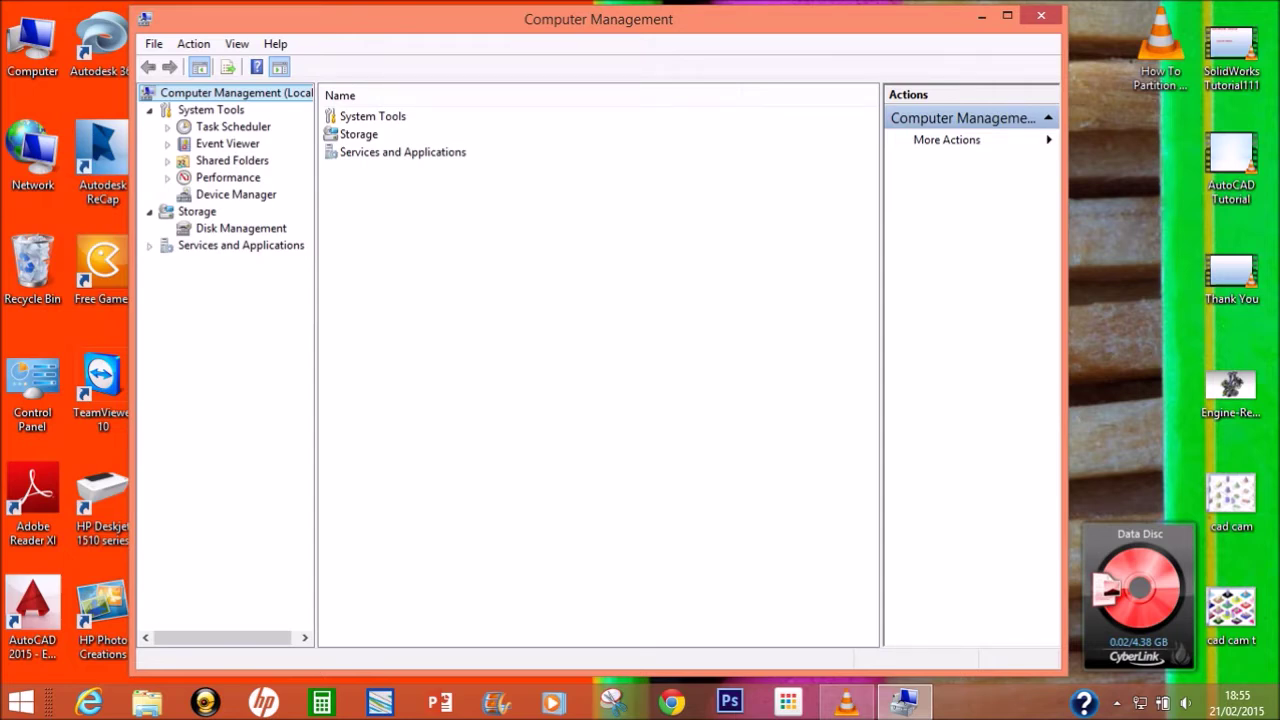
# Step: Show Disk Management and bring up the actions for New Volume (F:, 244.14 GB)
pyautogui.click(241, 228)
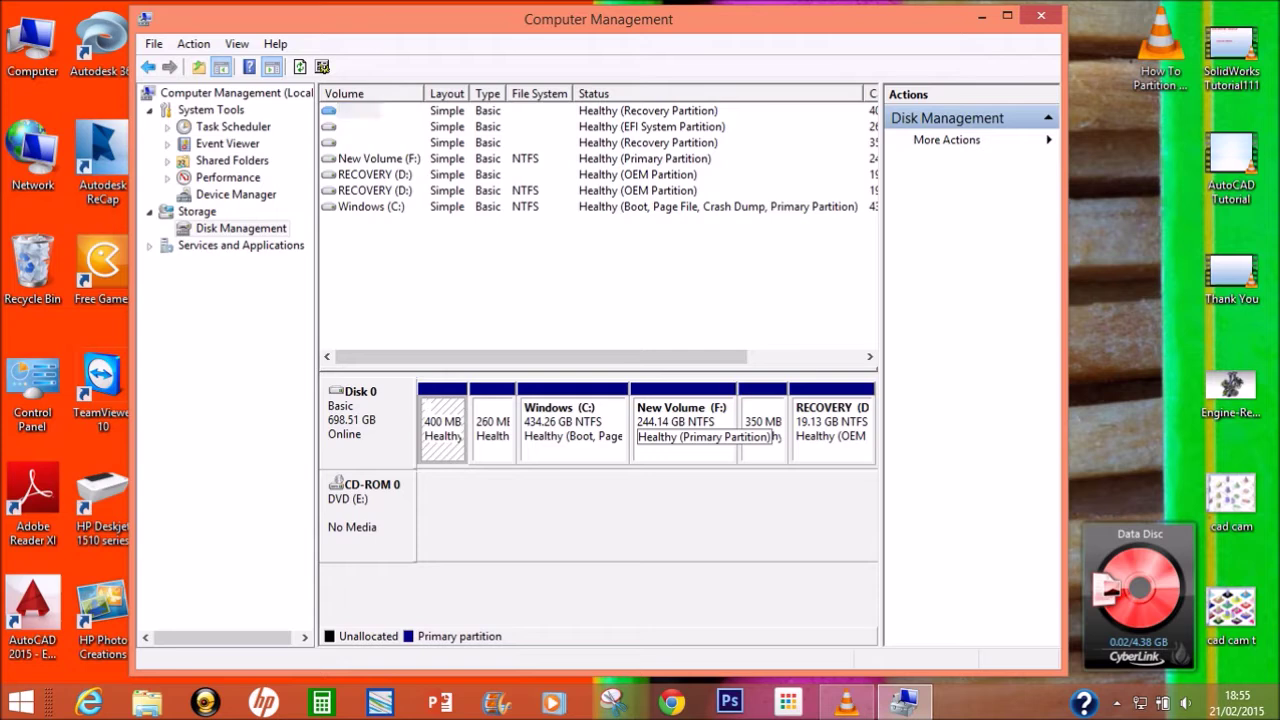
pyautogui.rightClick(667, 430)
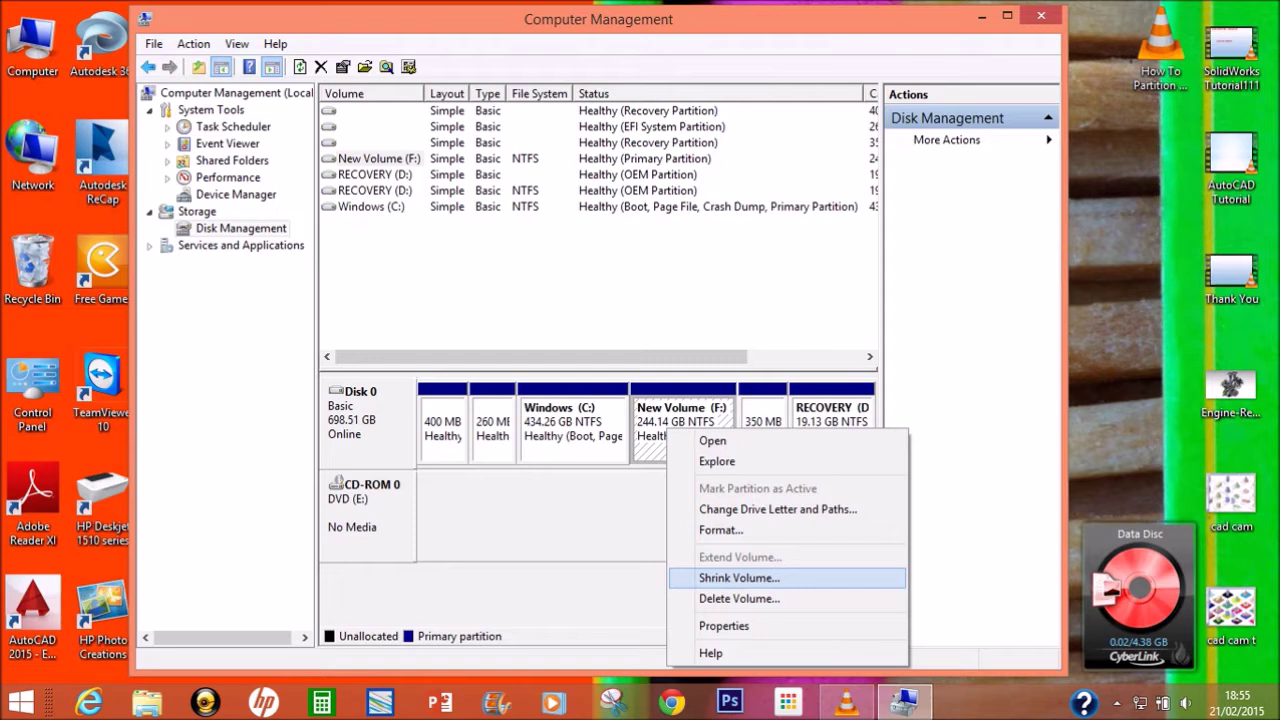
# Step: Shrink New Volume (F:) by 75000 MB, leaving 73.24 GB of unallocated space
pyautogui.click(739, 578)
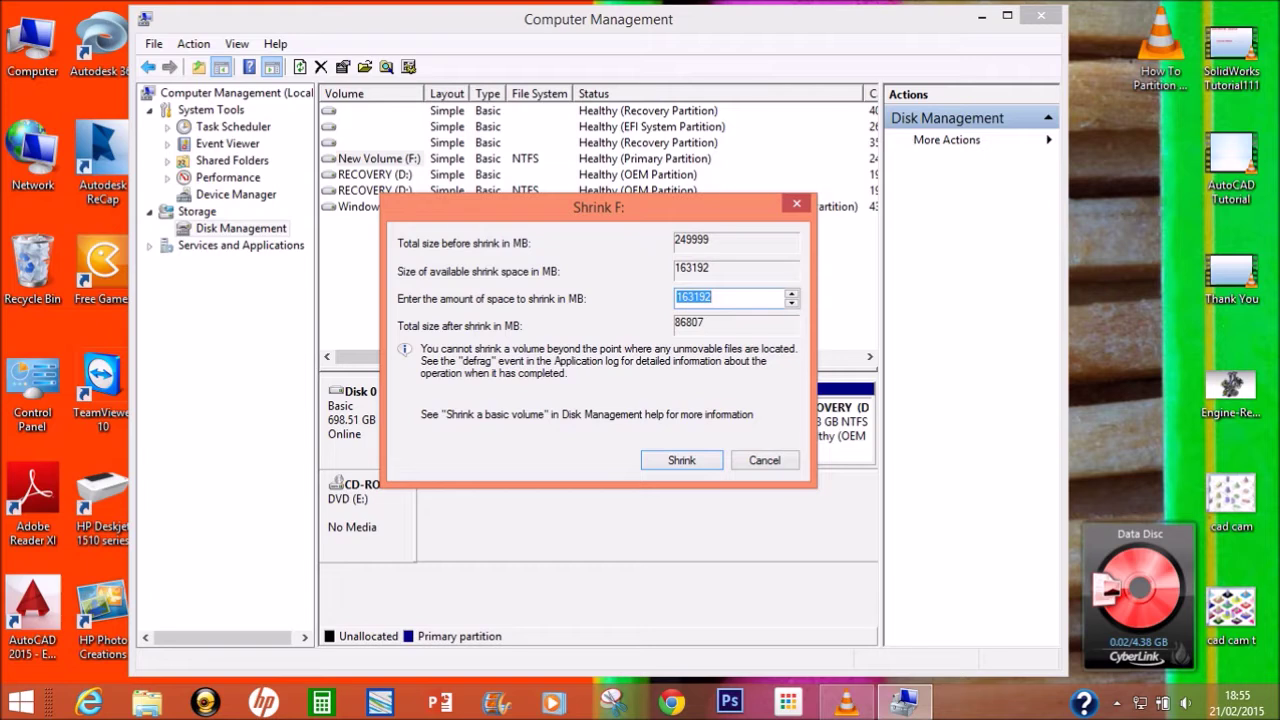
pyautogui.press('Down')
pyautogui.write('750000')
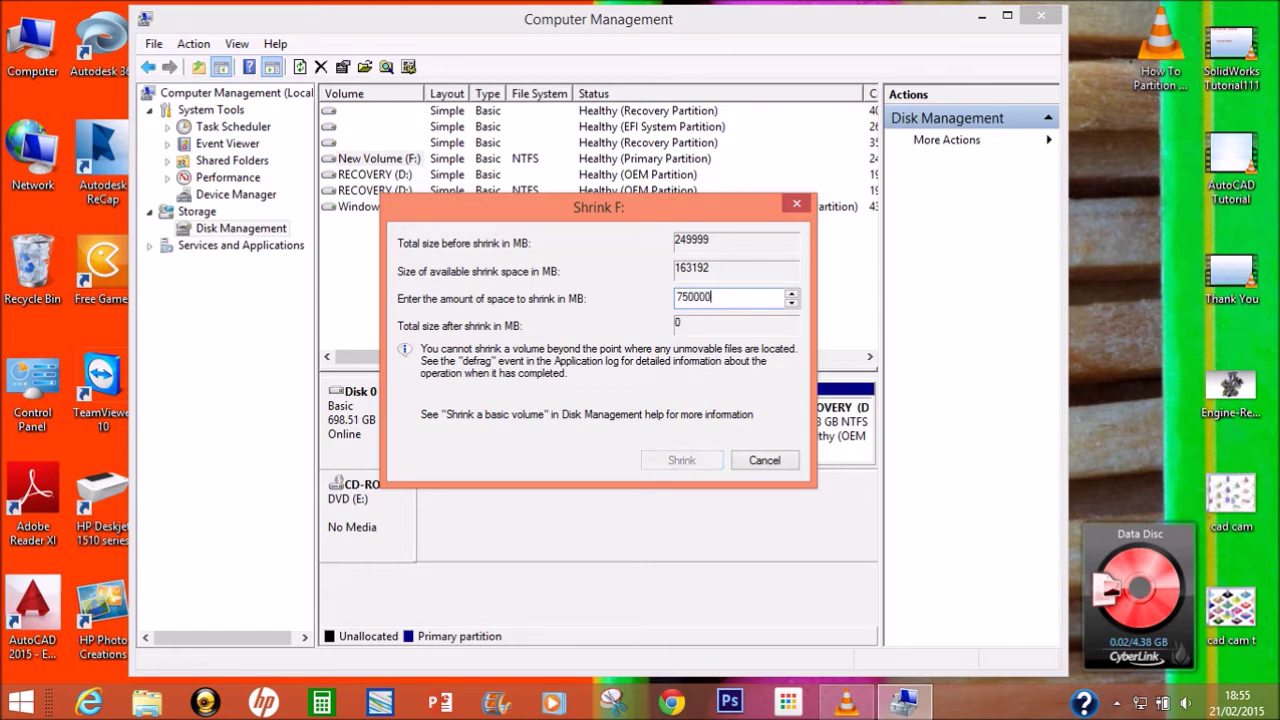
pyautogui.press('BackSpace')
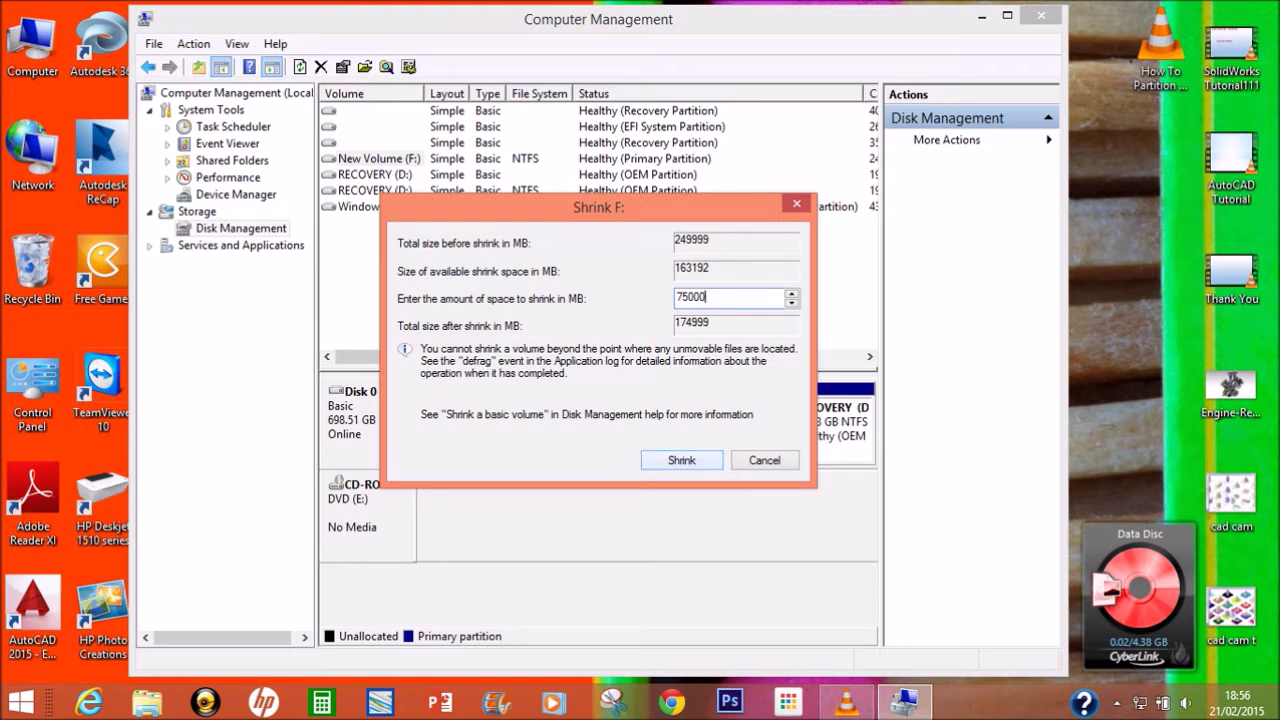
pyautogui.press('Return')
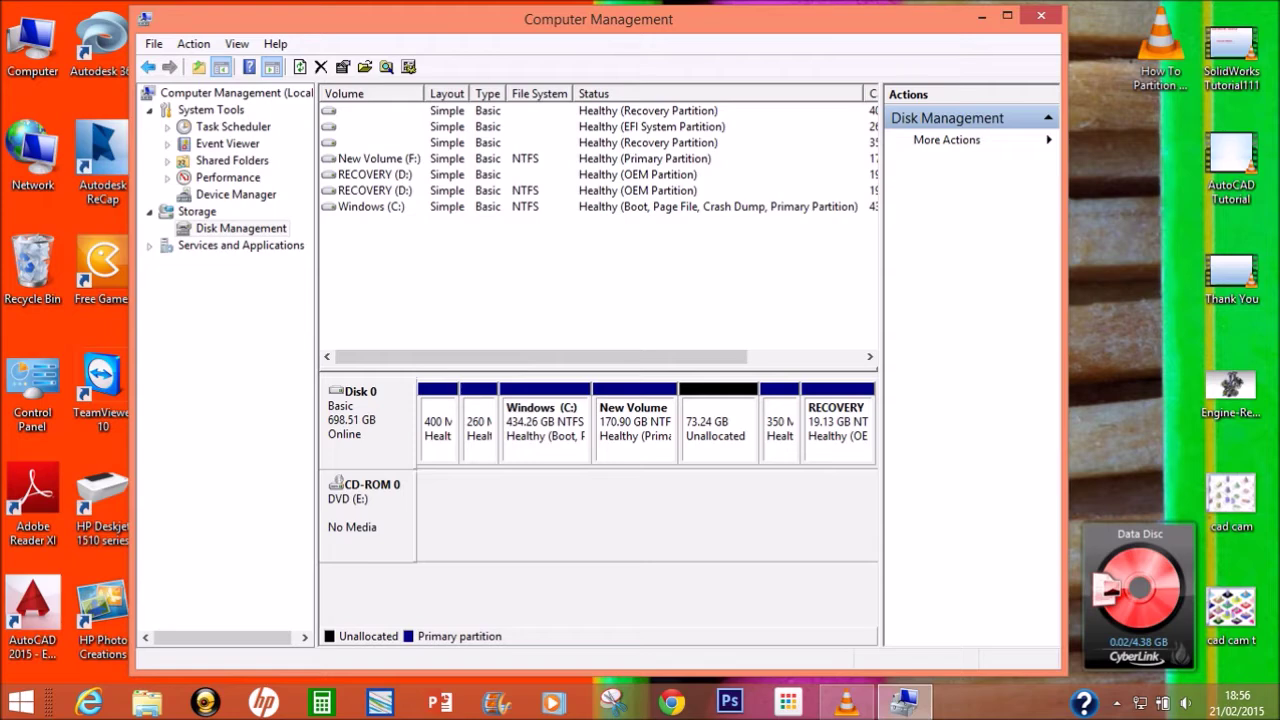
pyautogui.rightClick(703, 440)
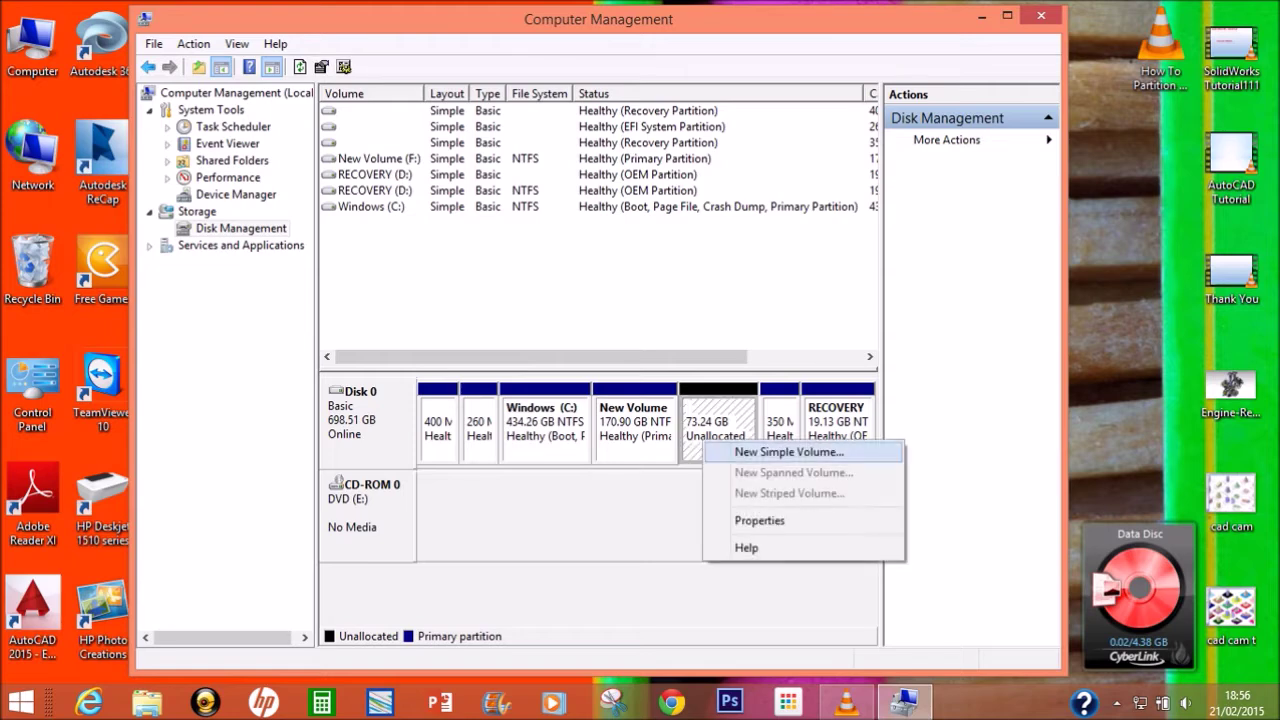
# Step: Start a 75000 MB simple volume on the unallocated space with drive letter G
pyautogui.click(789, 452)
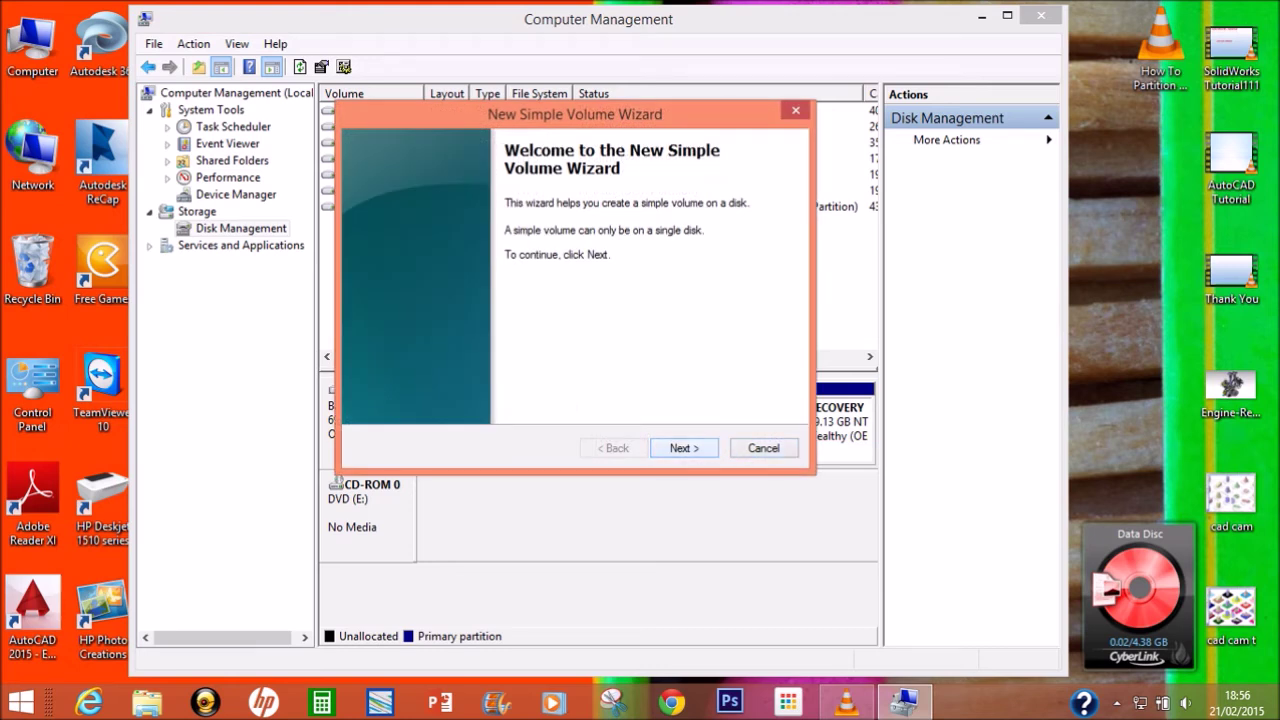
pyautogui.press('Return')
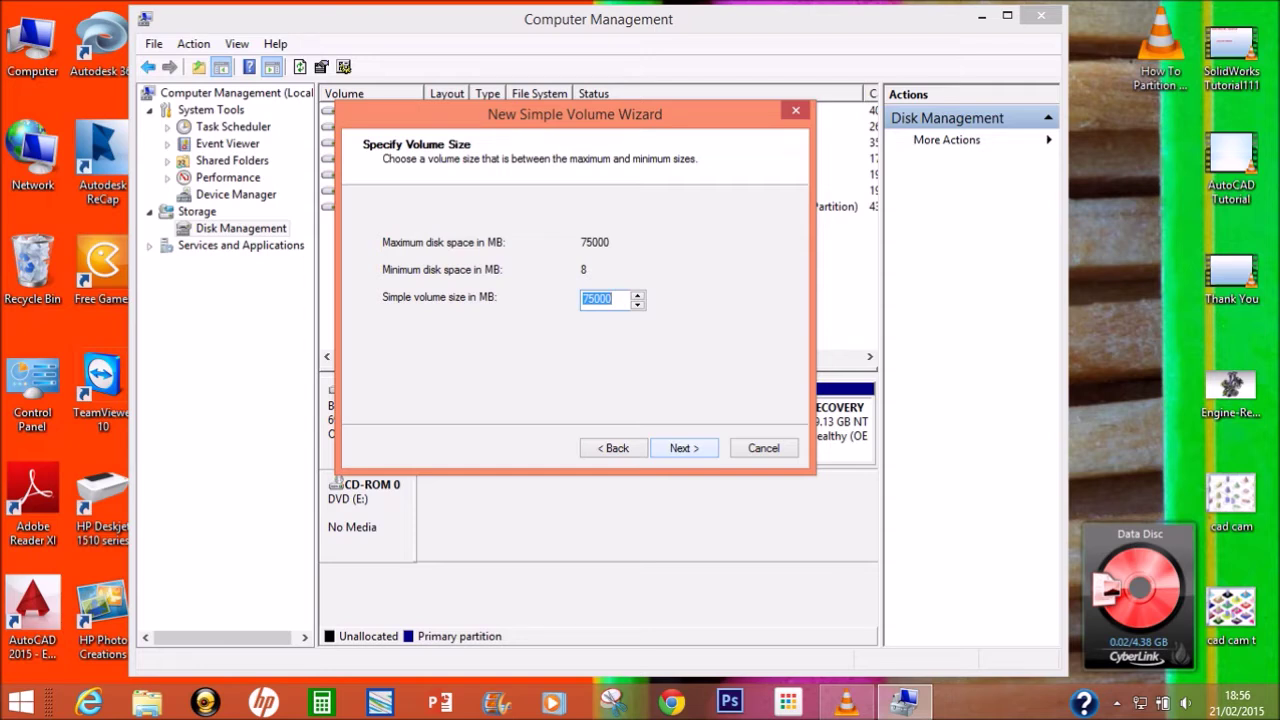
pyautogui.press('Return')
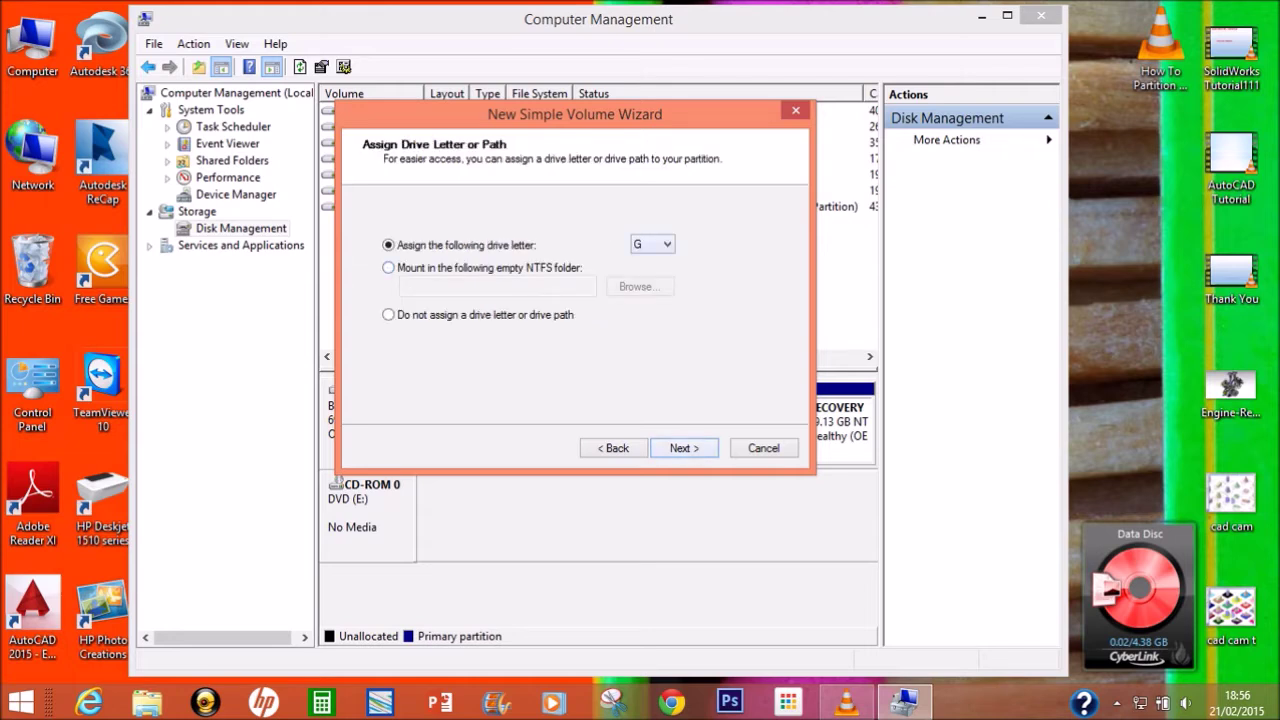
pyautogui.hotkey('alt', 'Down')
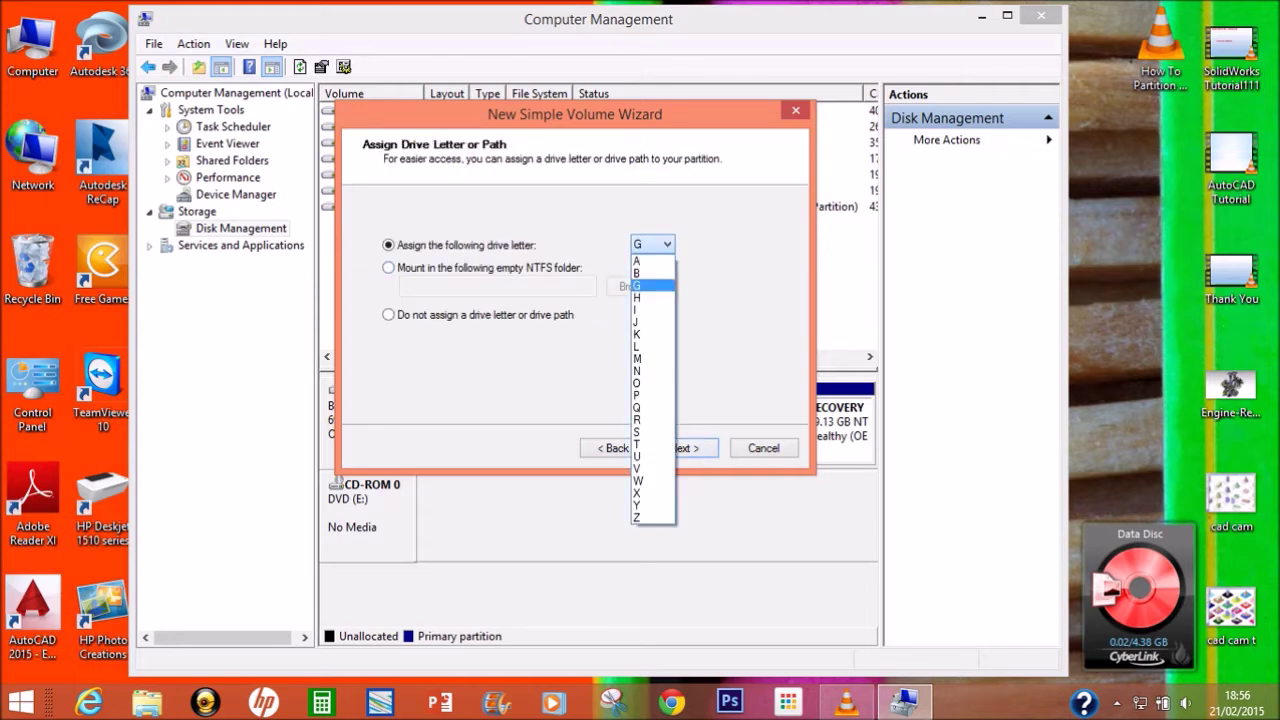
pyautogui.press('Return')
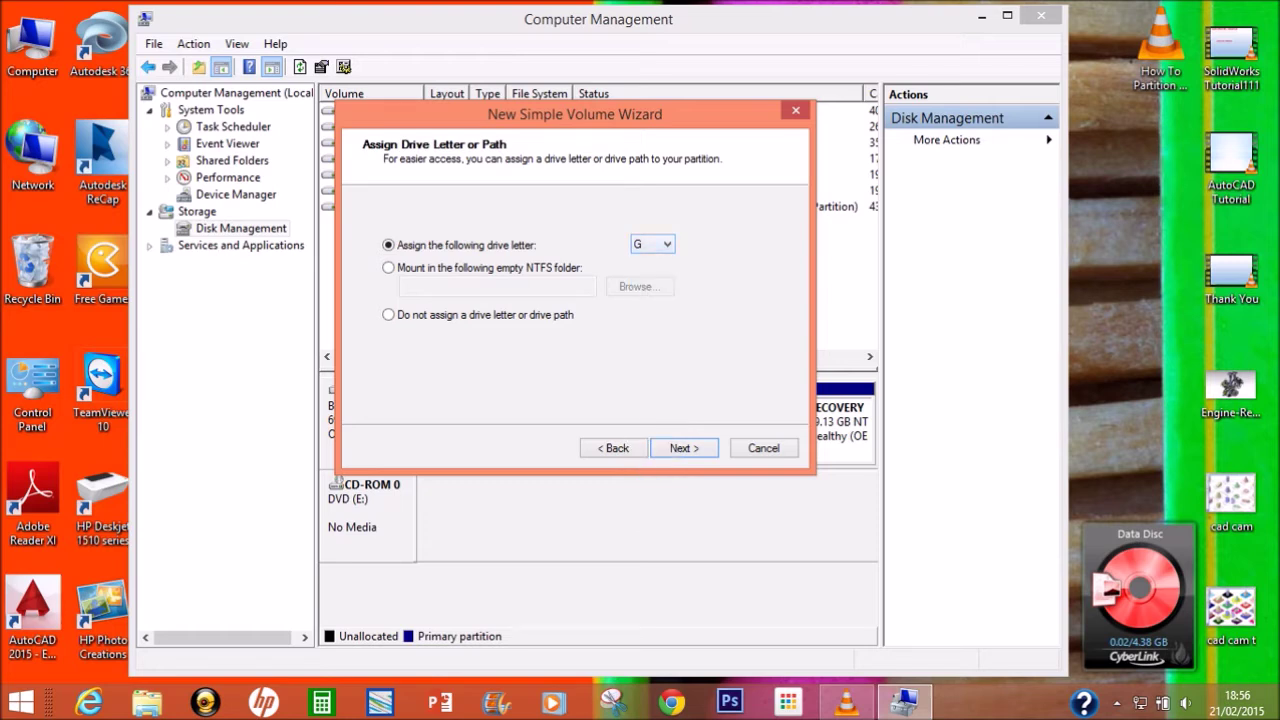
pyautogui.press('Return')
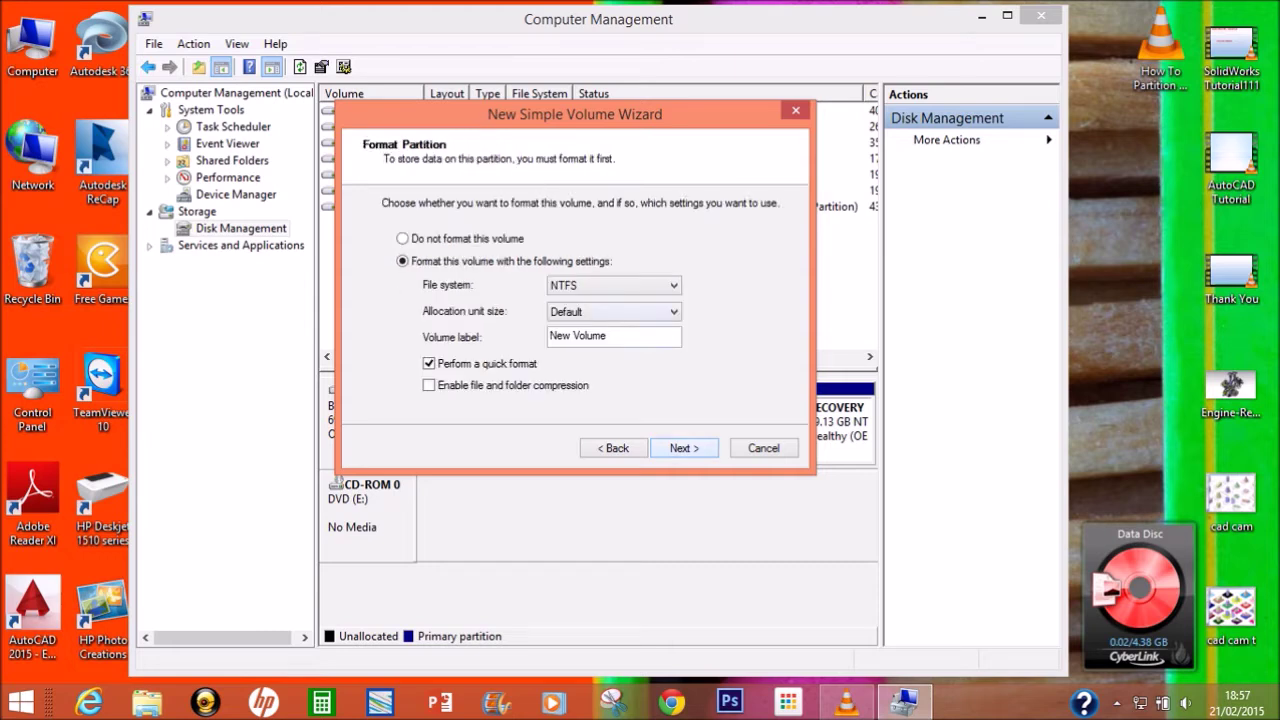
# Step: Format the new G: volume as NTFS with Default allocation unit size and finish
pyautogui.hotkey('alt', 'Down')
pyautogui.press('Return')
pyautogui.hotkey('alt', 'Down')
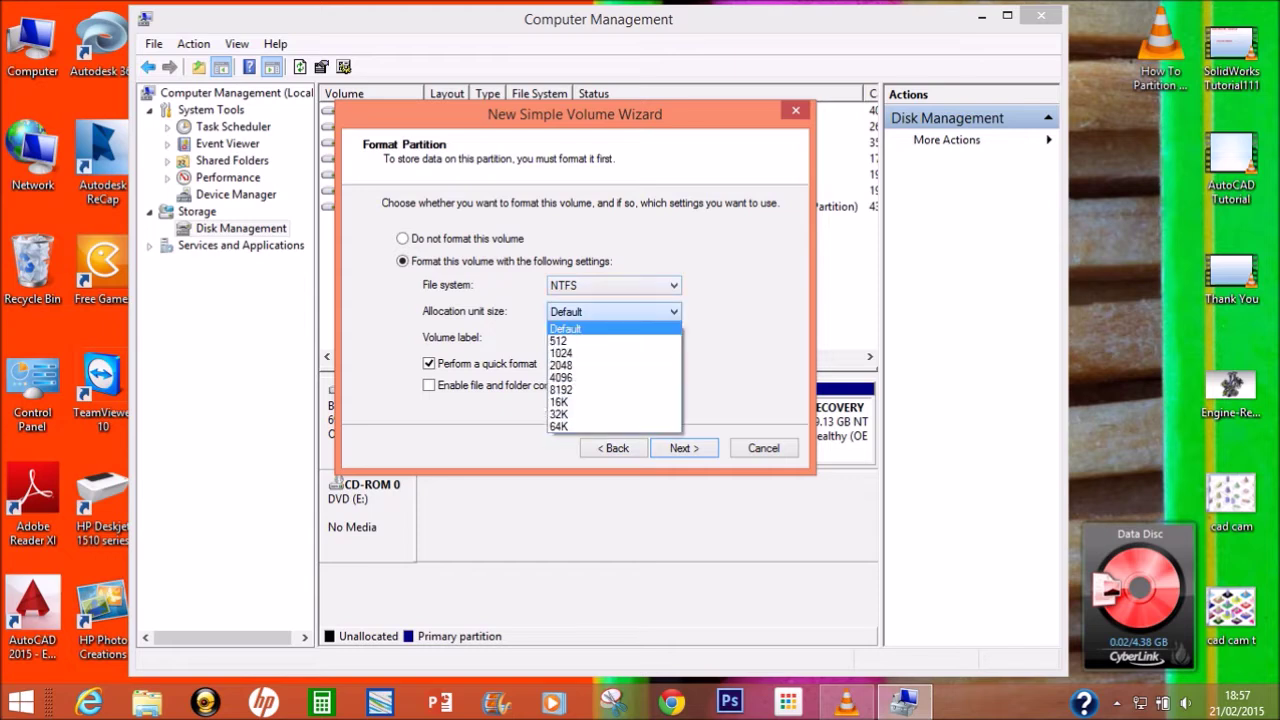
pyautogui.press('Return')
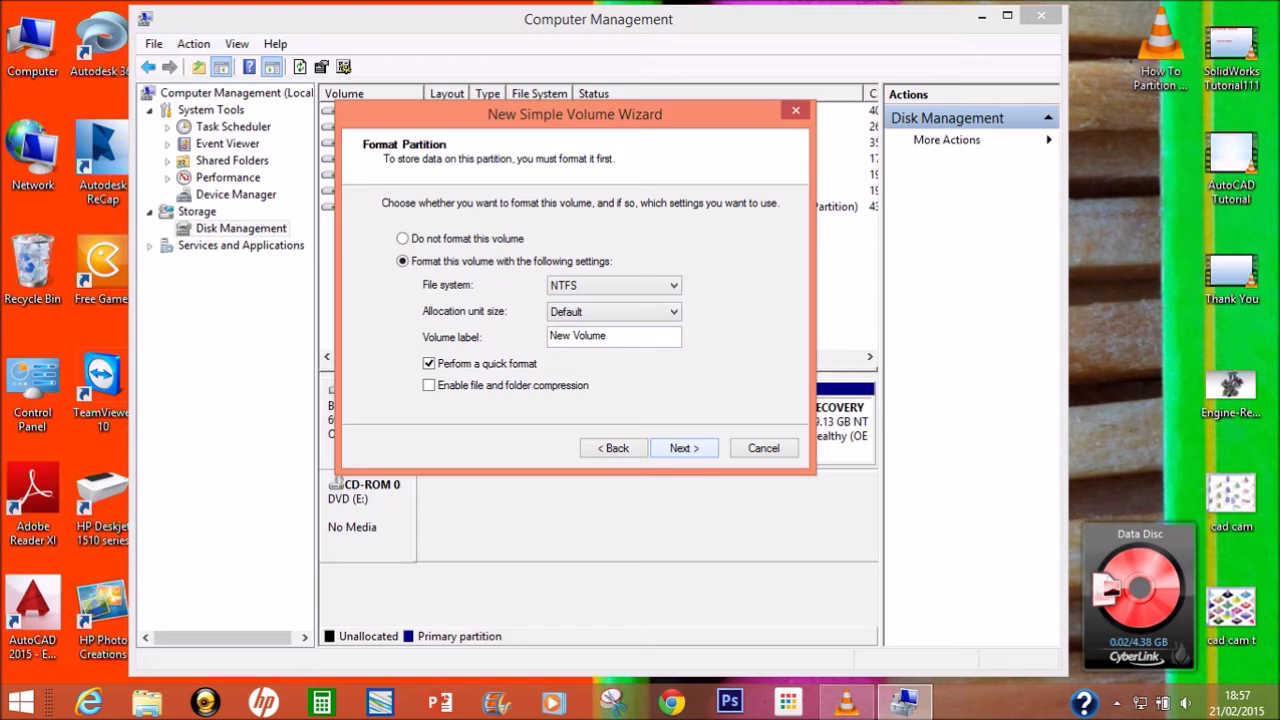
pyautogui.press('Return')
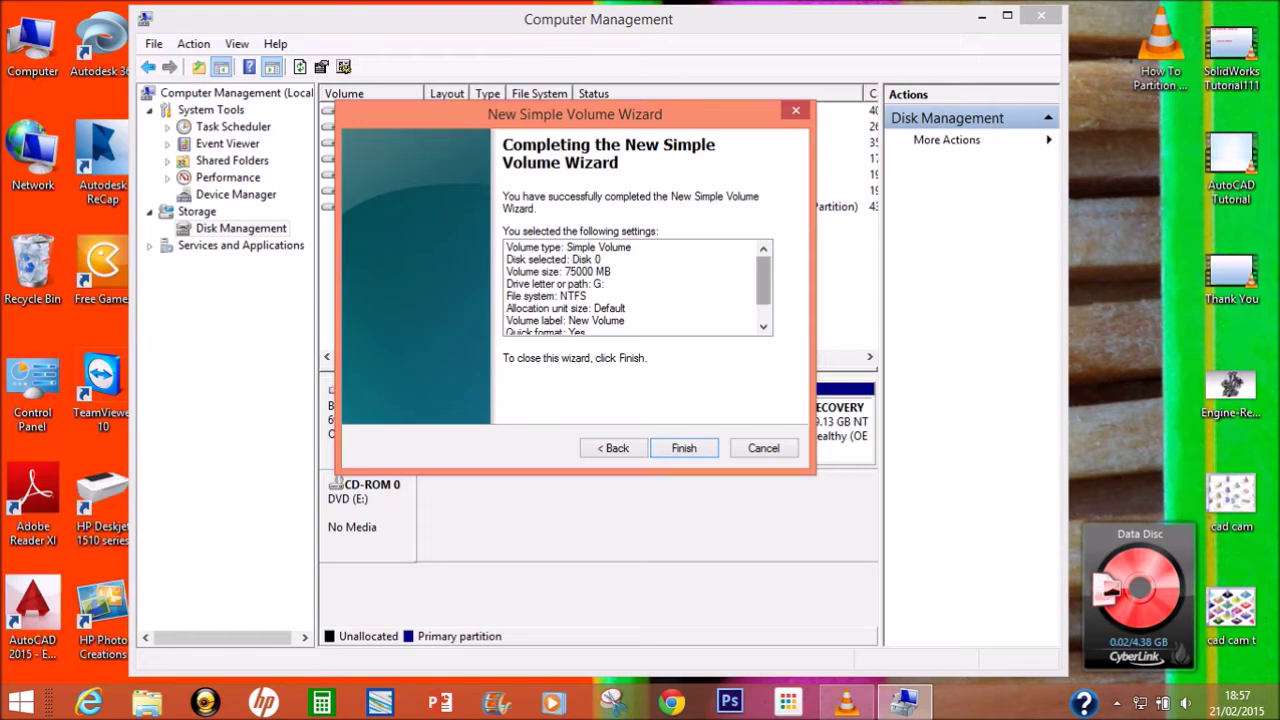
pyautogui.scroll(-1, 637, 287)
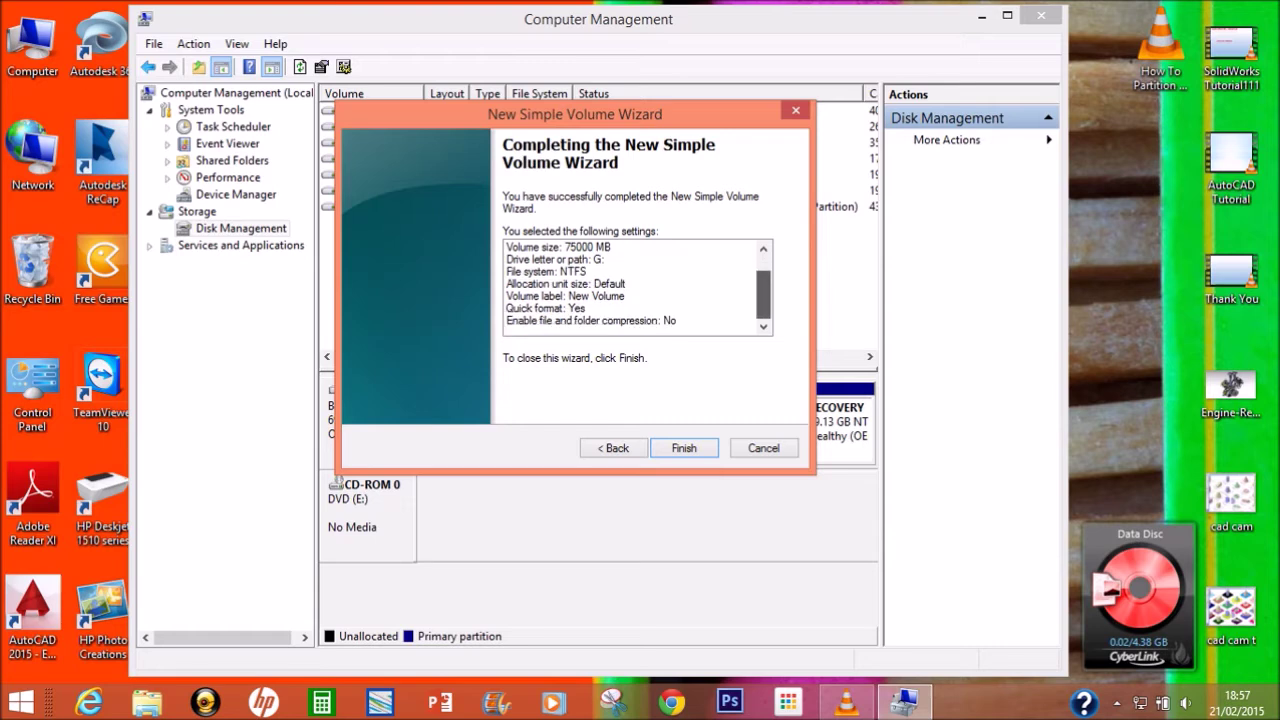
pyautogui.scroll(1, 637, 287)
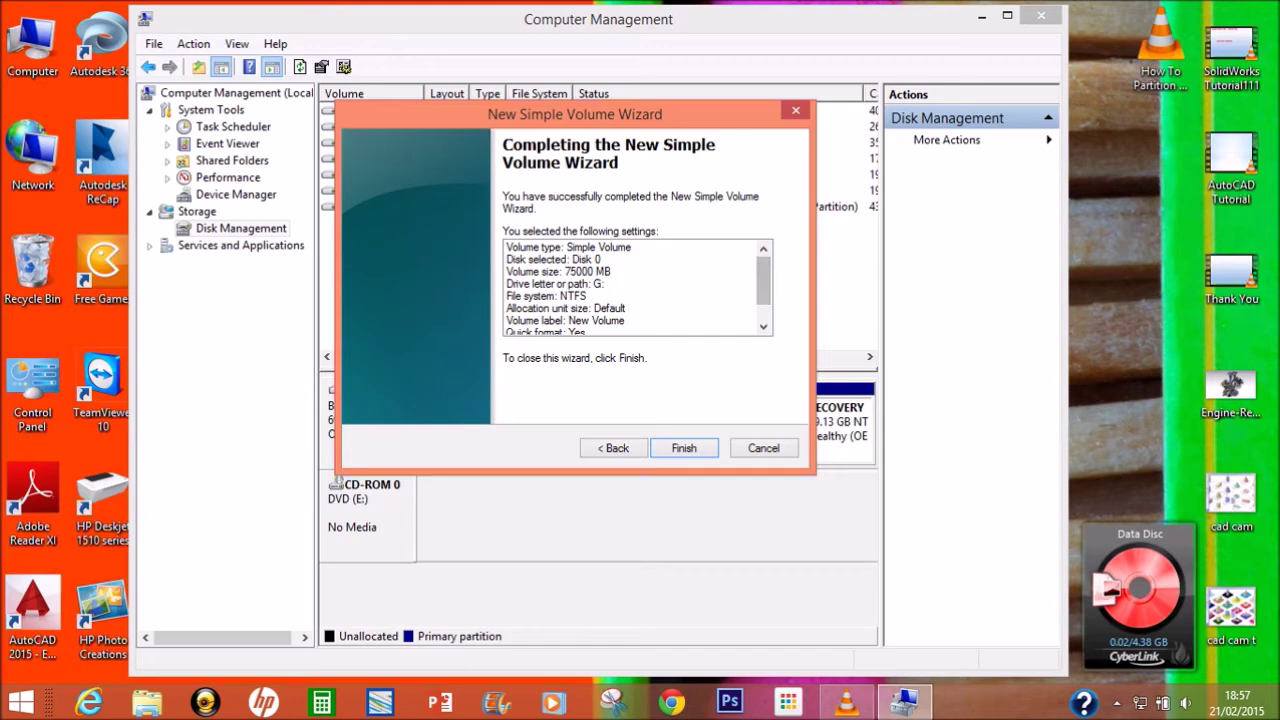
pyautogui.press('Return')
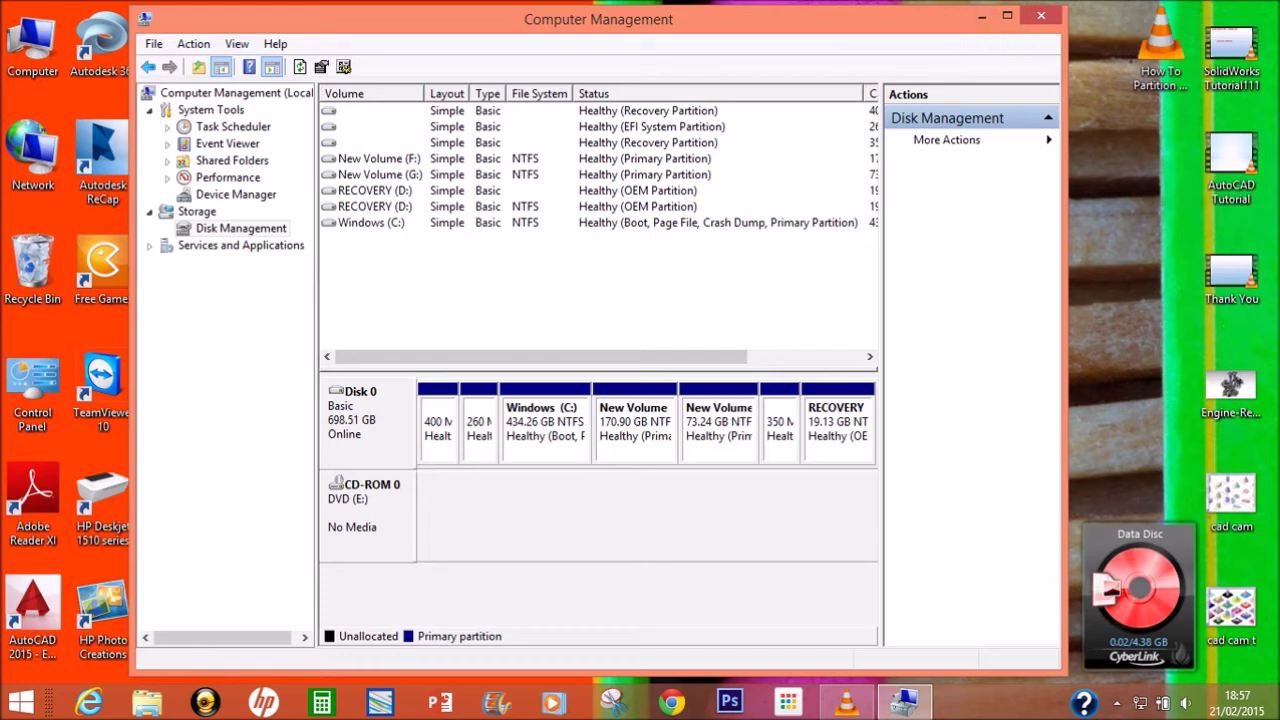
# Step: Close the Explorer window, then open and close the Network location
pyautogui.moveTo(904, 702)
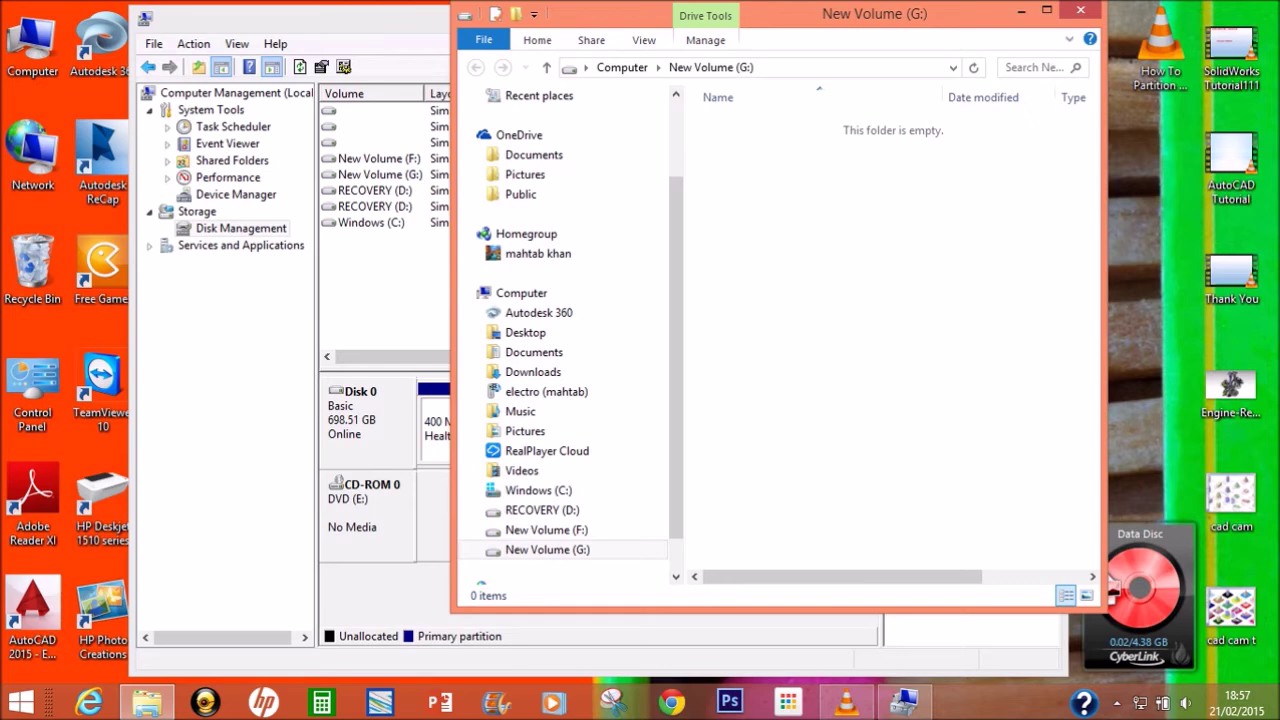
pyautogui.click(547, 67)
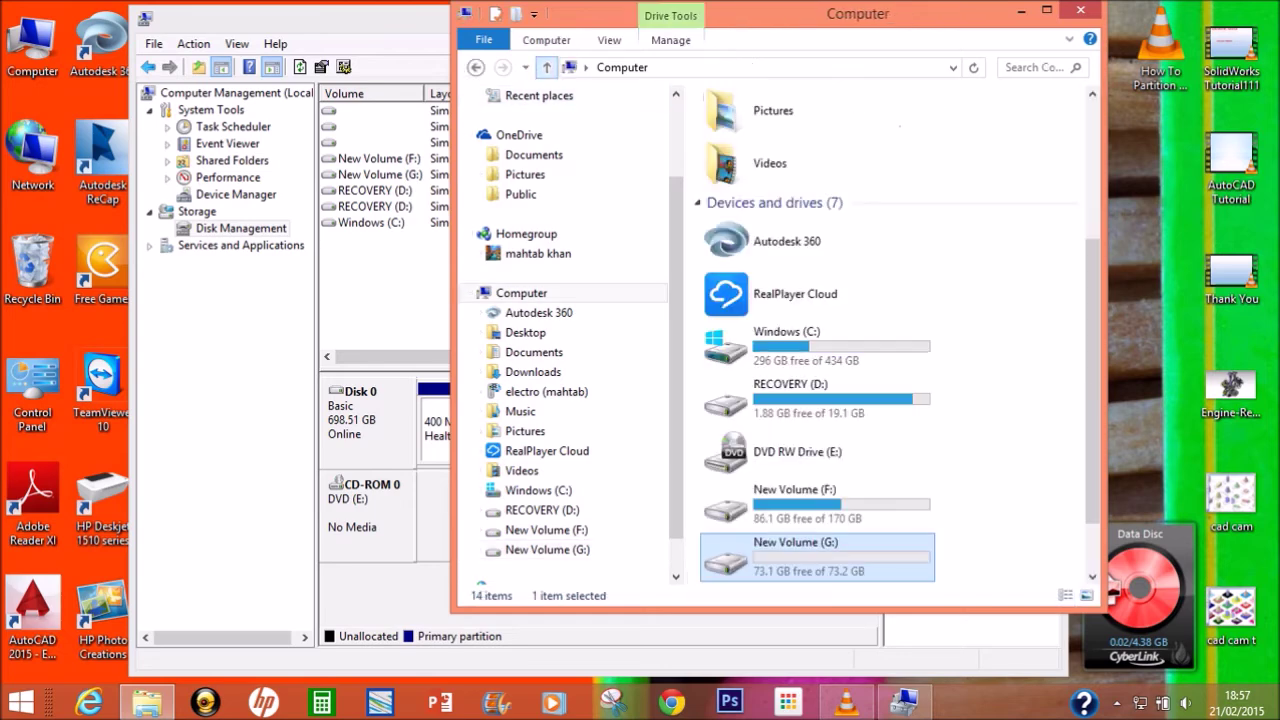
pyautogui.hotkey('alt', 'F4')
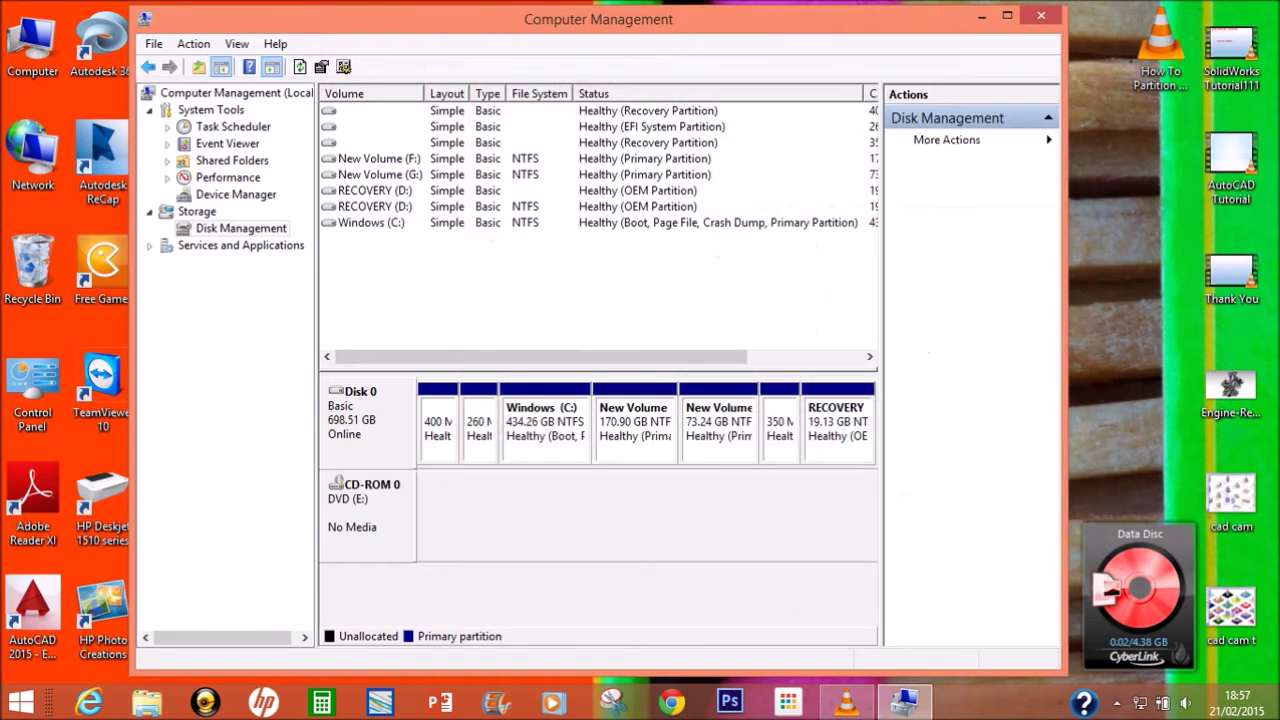
pyautogui.click(33, 150)
pyautogui.doubleClick(33, 150)
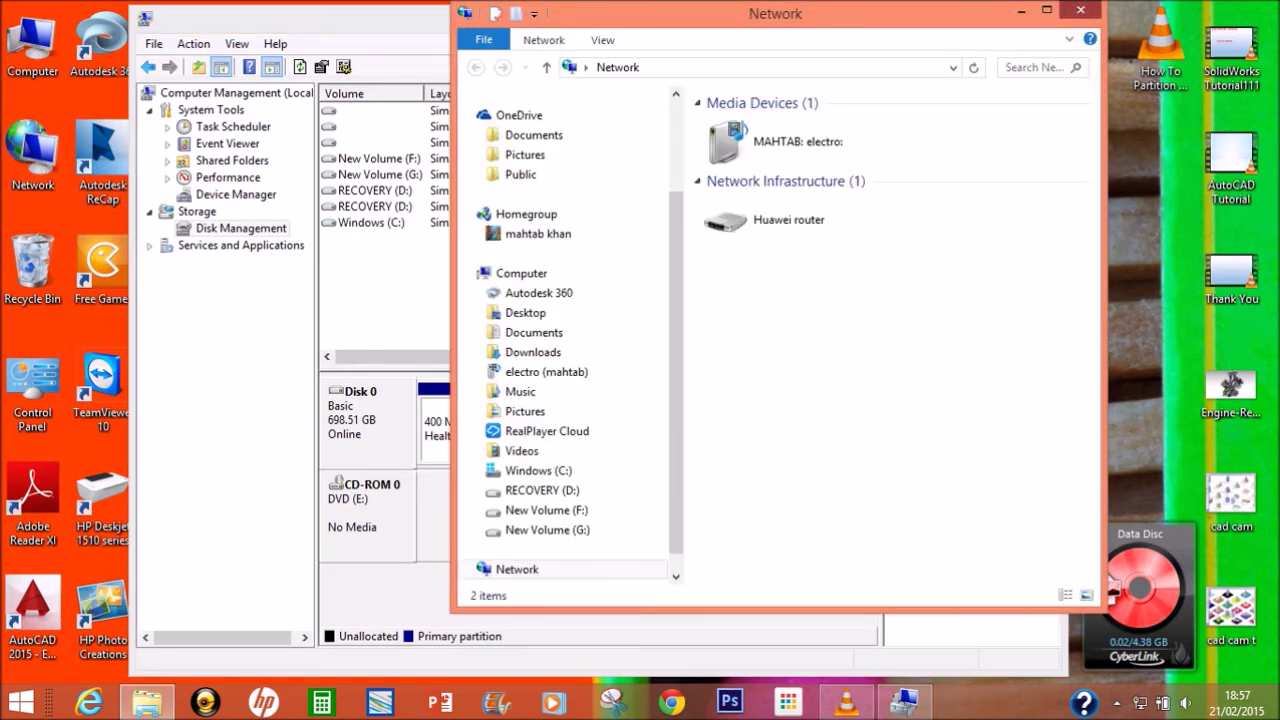
pyautogui.click(1080, 10)
# Step: Open Computer maximized and check New Volume (G:) shows 73.1 GB free of 73.2 GB
pyautogui.doubleClick(33, 45)
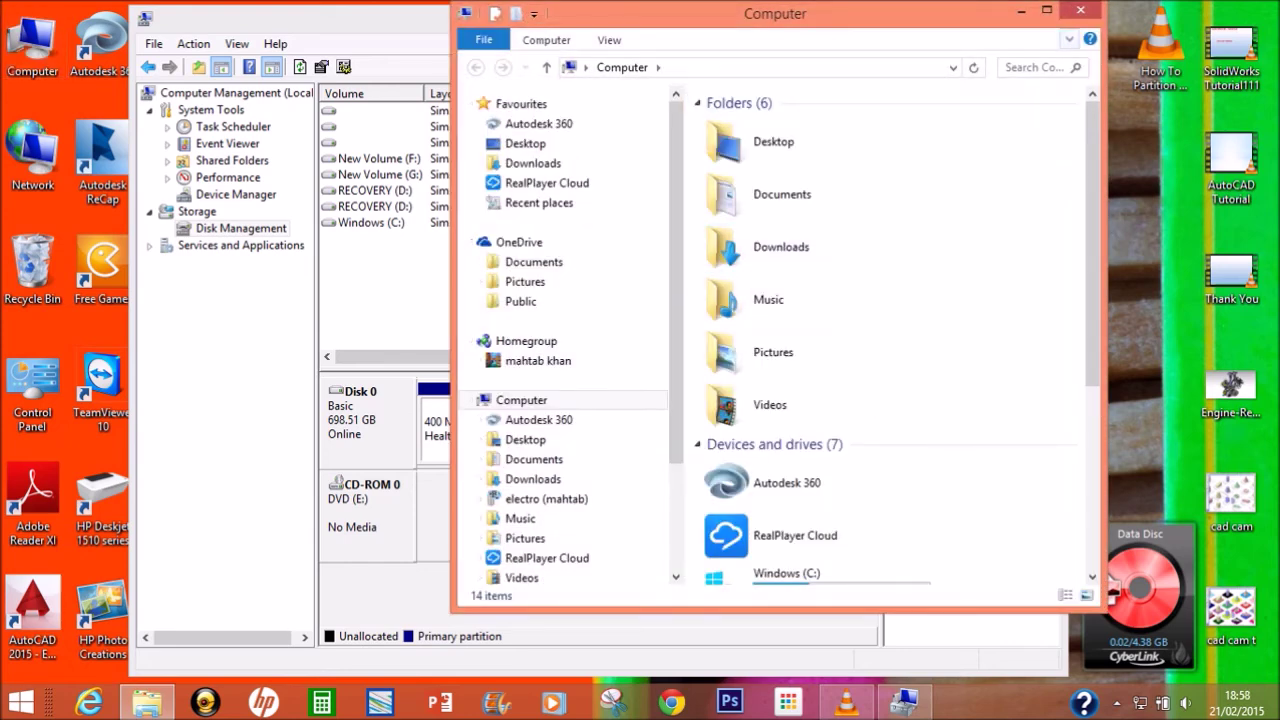
pyautogui.click(1046, 10)
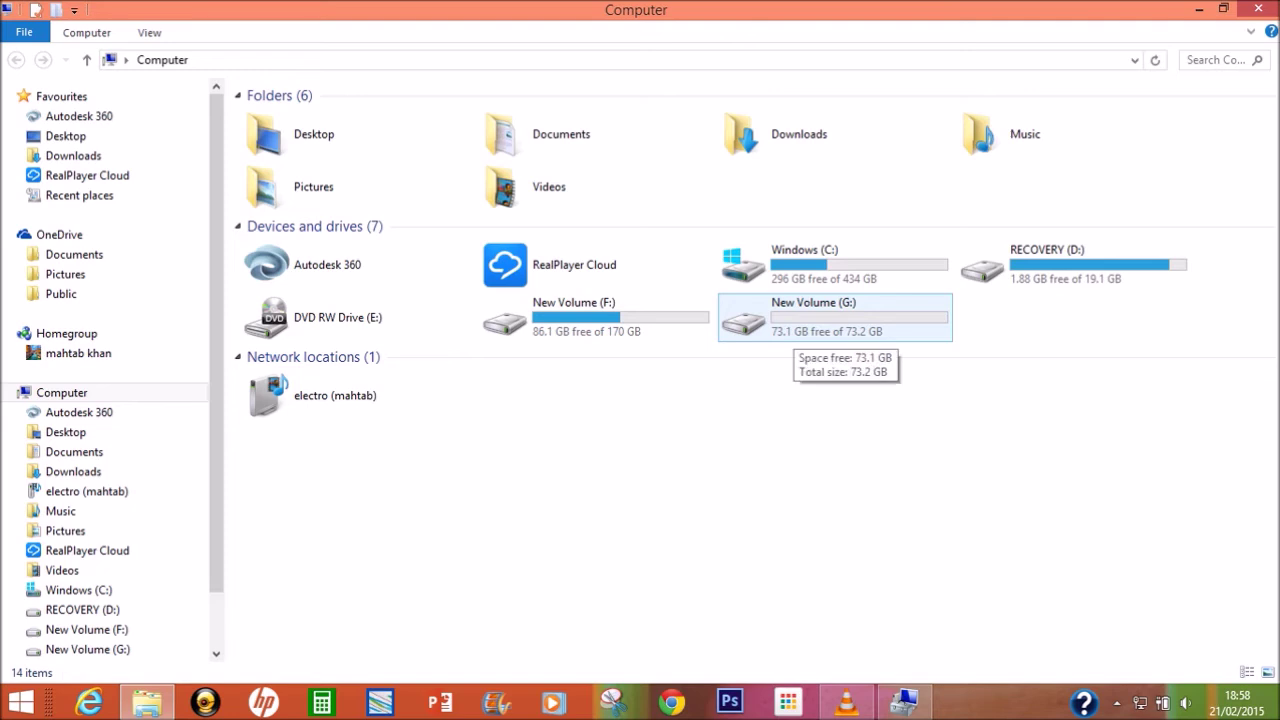
pyautogui.click(820, 318)
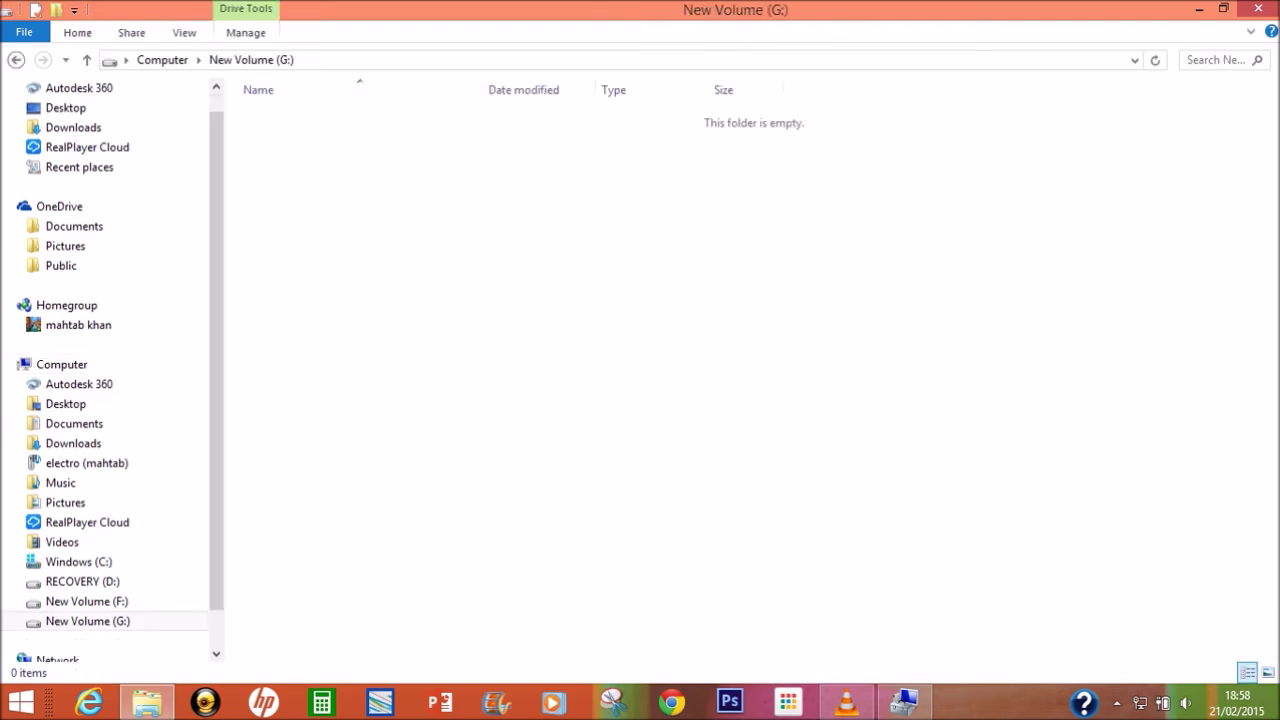
pyautogui.click(87, 60)
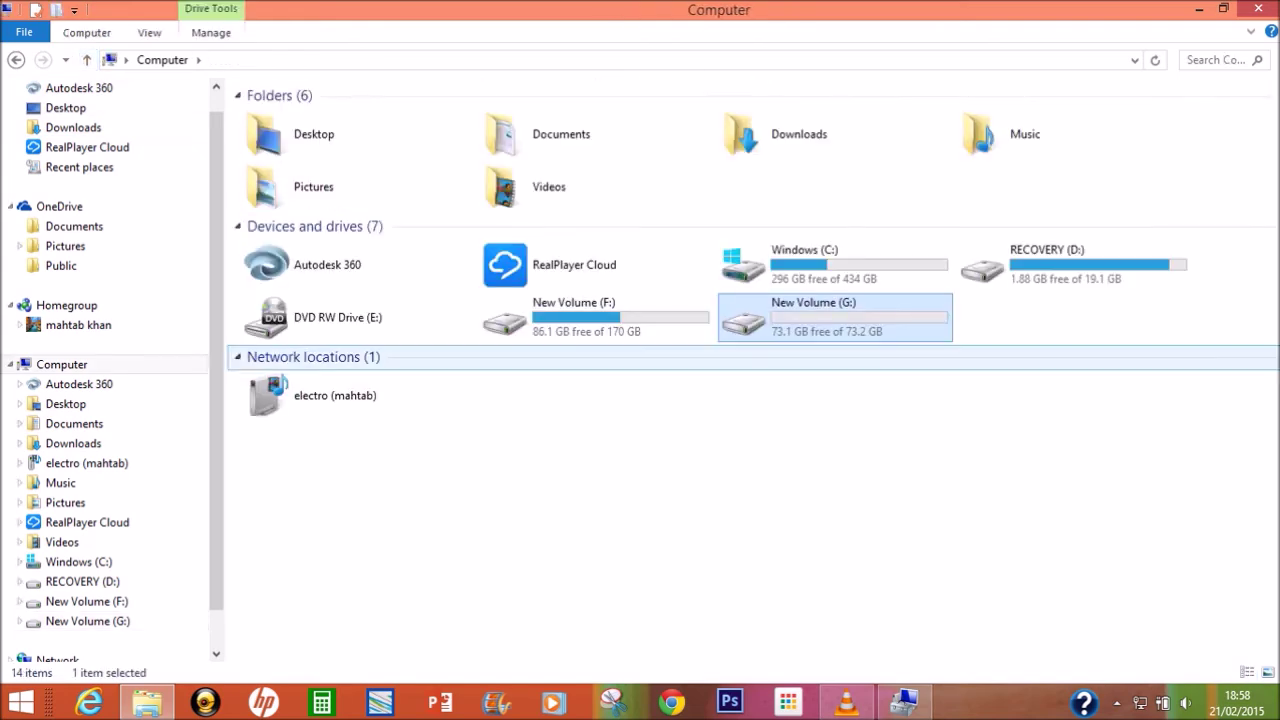